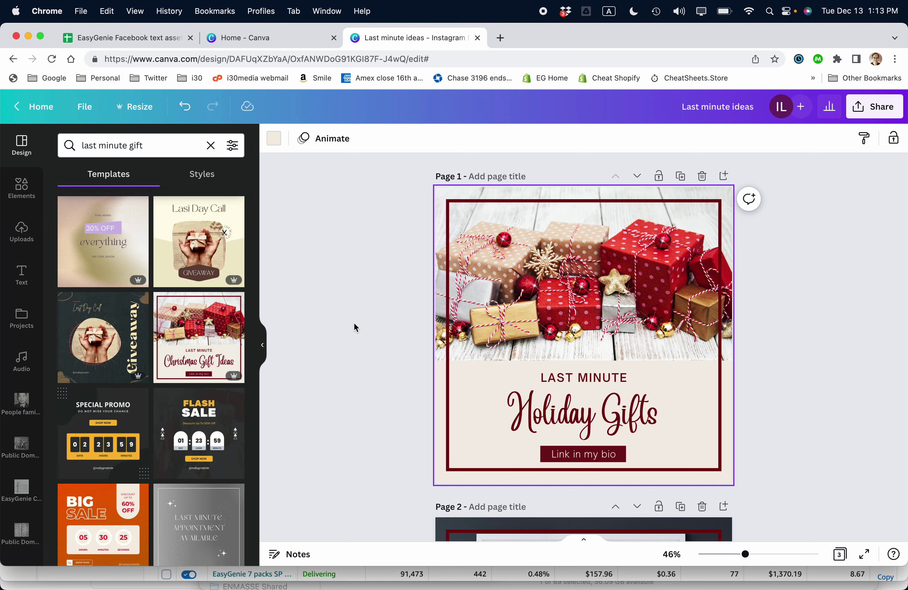
Scroll through pages 1–3 of the Canva 'Last minute ideas' design to review the Holiday Gifts layouts.
scroll(354, 327, down, 8)
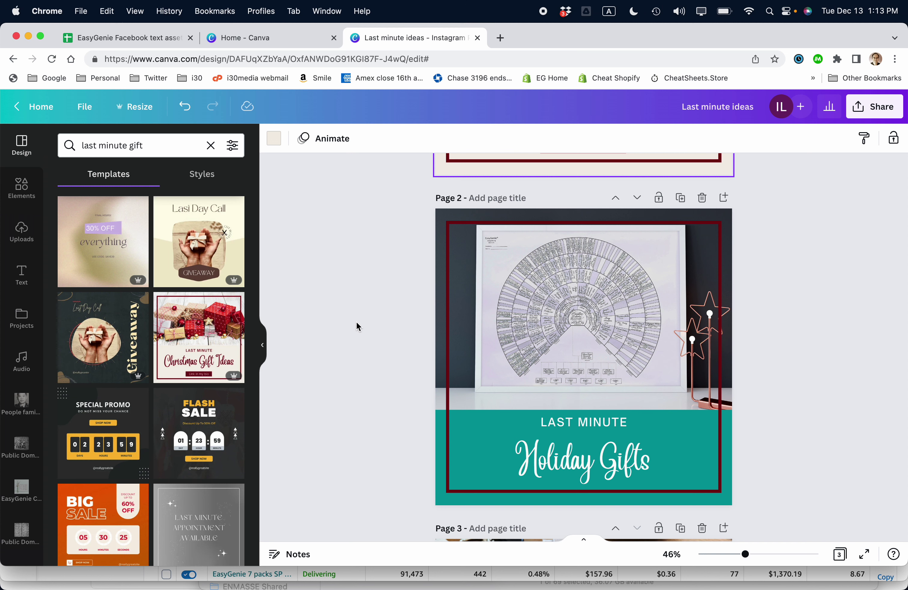
scroll(368, 362, down, 3)
scroll(367, 357, down, 5)
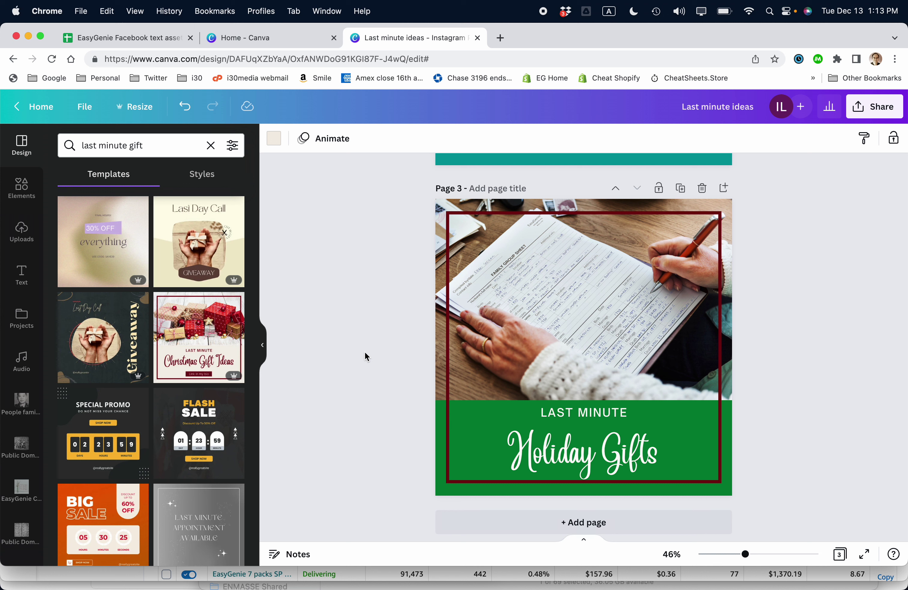
scroll(366, 356, up, 9)
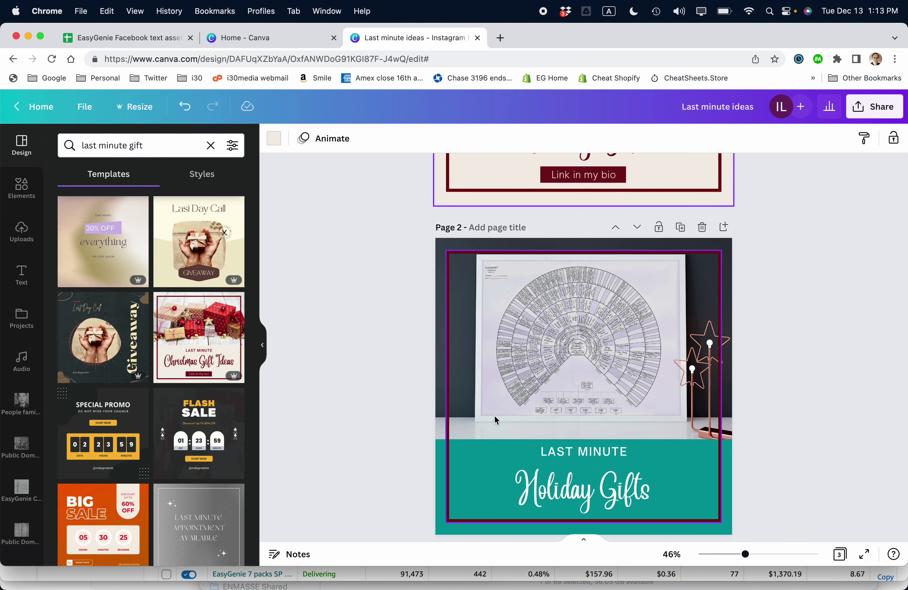
scroll(345, 342, up, 2)
scroll(344, 344, up, 5)
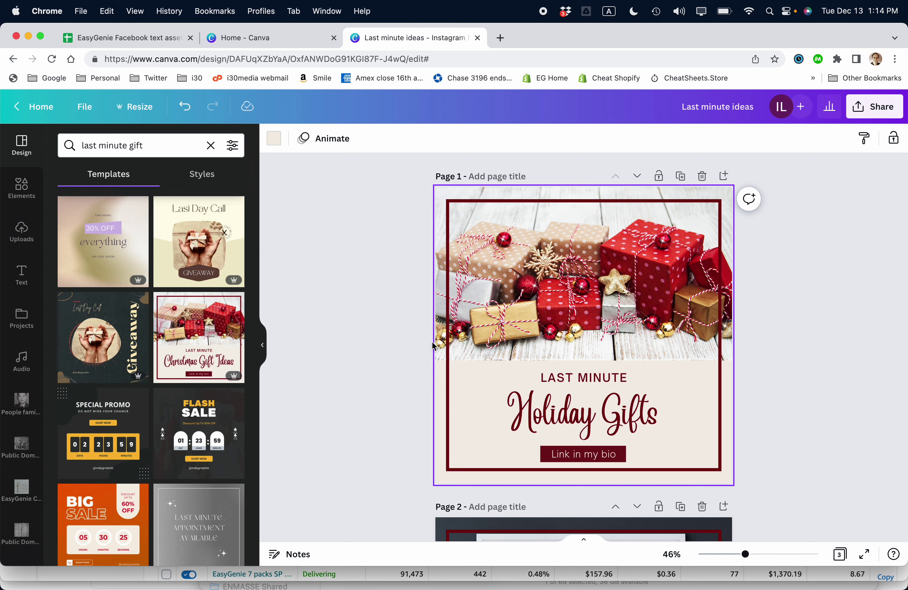
scroll(556, 374, down, 10)
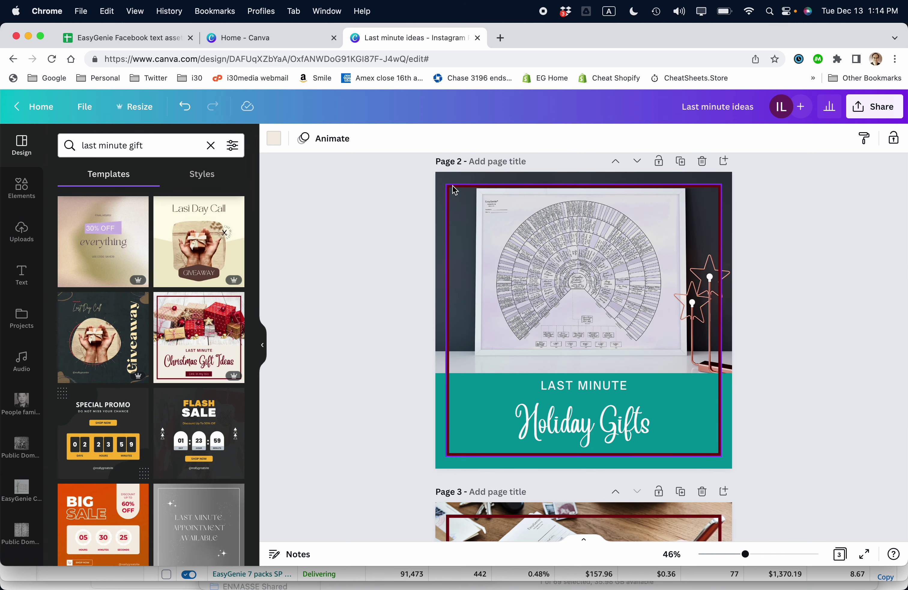
Switch to Amazon Ads and open Amazon Posts Publisher from Tools and resources in a new tab.
key(super+grave)
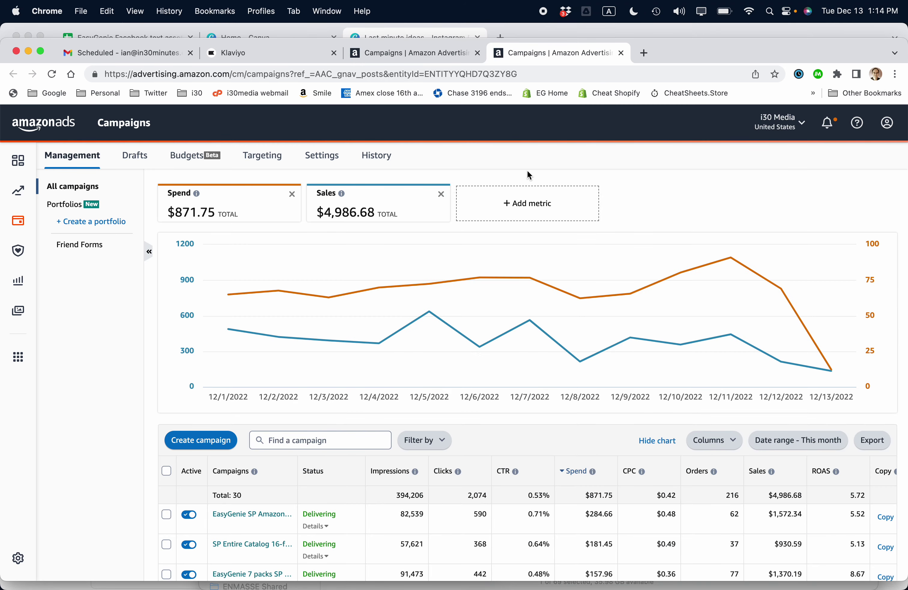
click(16, 366)
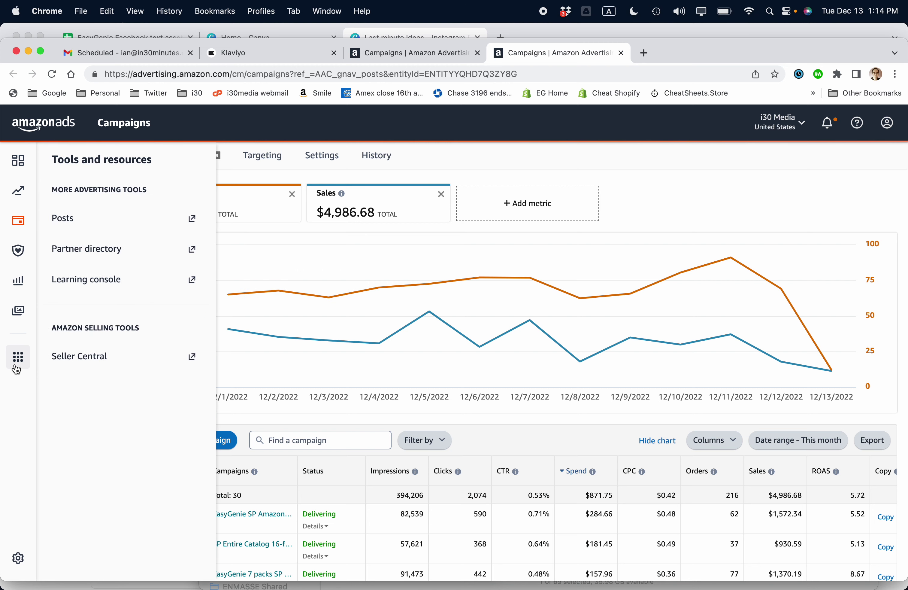
click(71, 216)
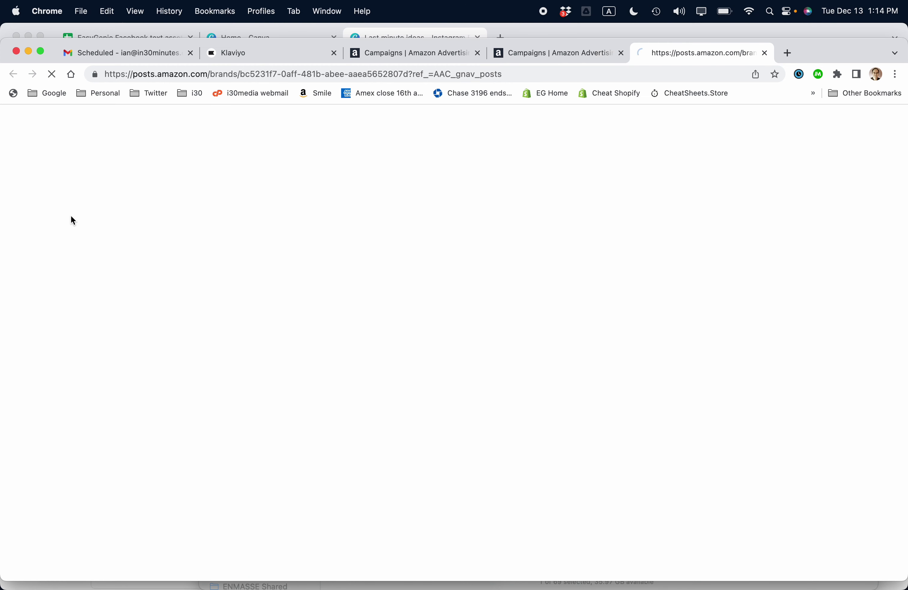
scroll(441, 352, down, 5)
scroll(436, 356, down, 10)
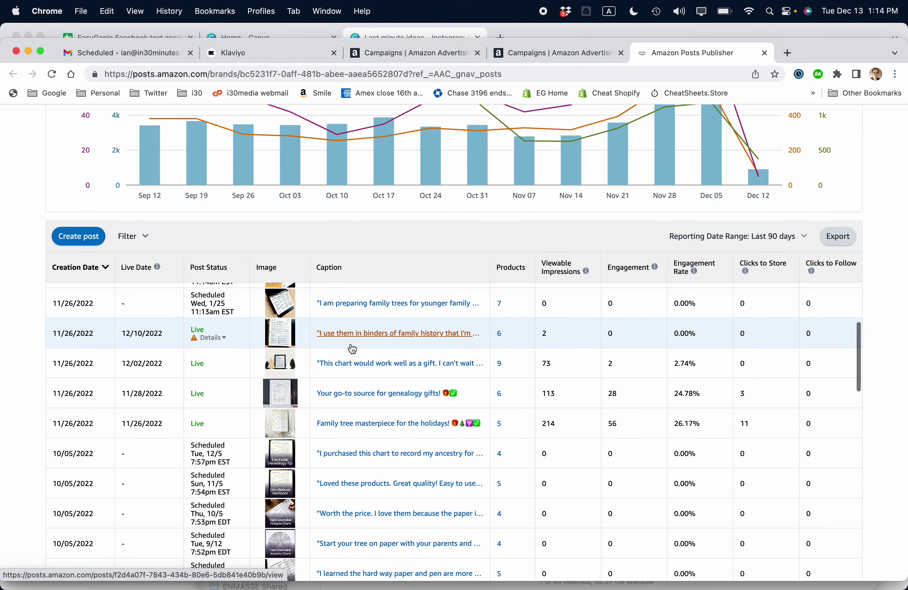
scroll(352, 349, up, 15)
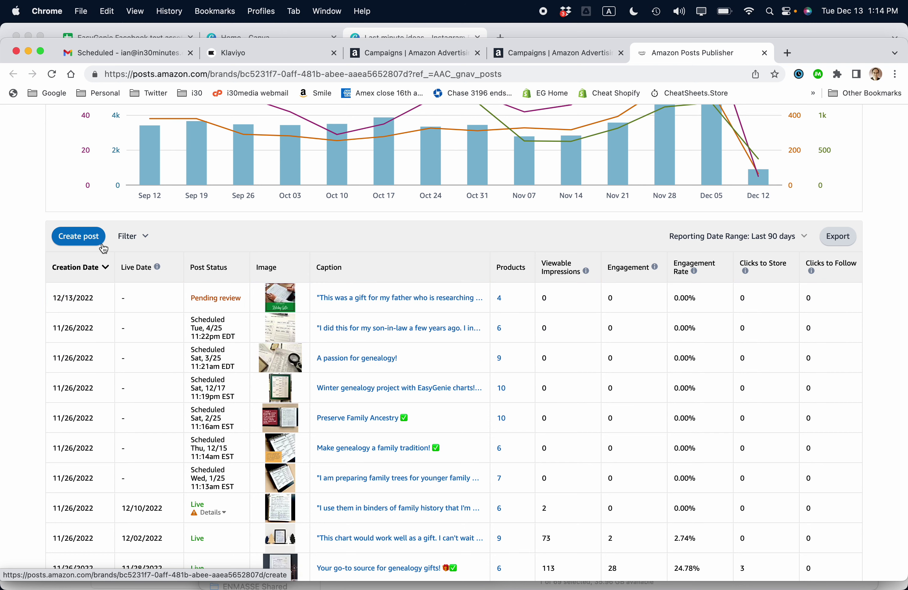
Start a new post, then bring up the 'EasyGenie Facebook text assets 2022' Remarketing quotes sheet.
click(84, 241)
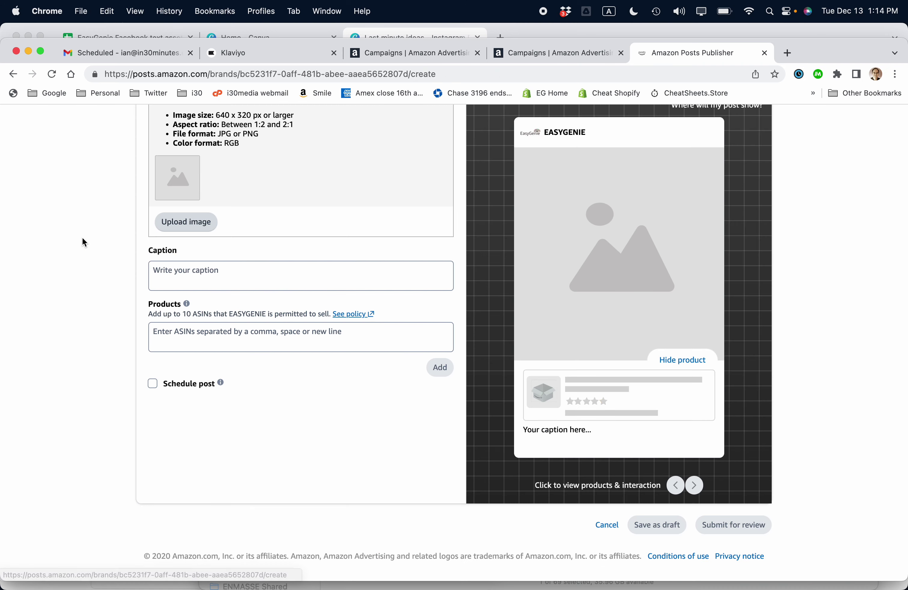
scroll(259, 253, up, 3)
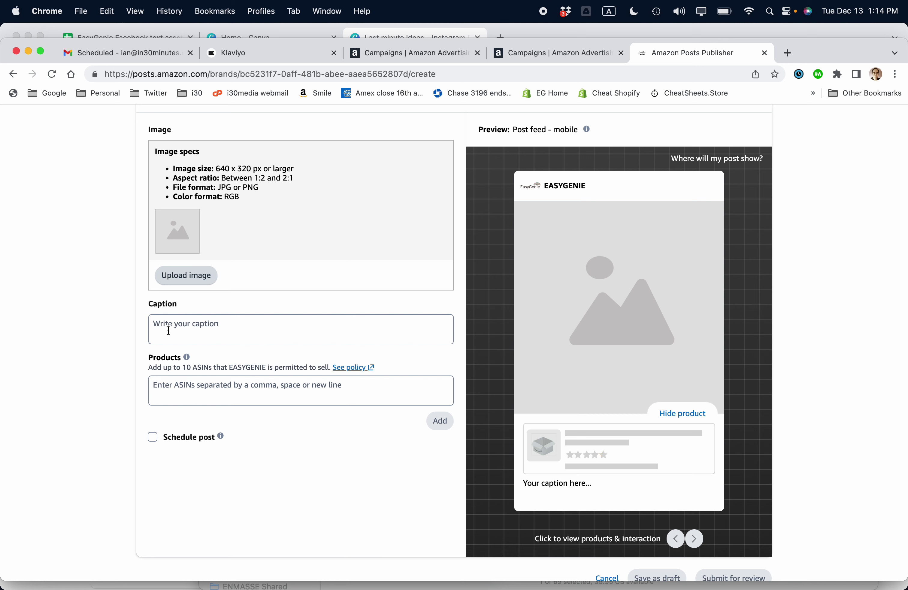
key(super+grave)
click(130, 40)
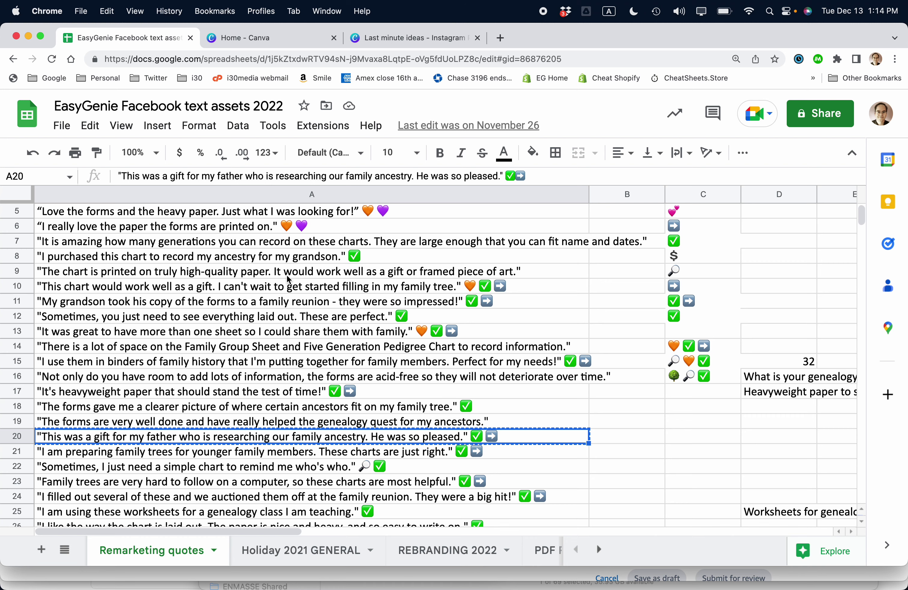
scroll(303, 376, down, 7)
key(super+c)
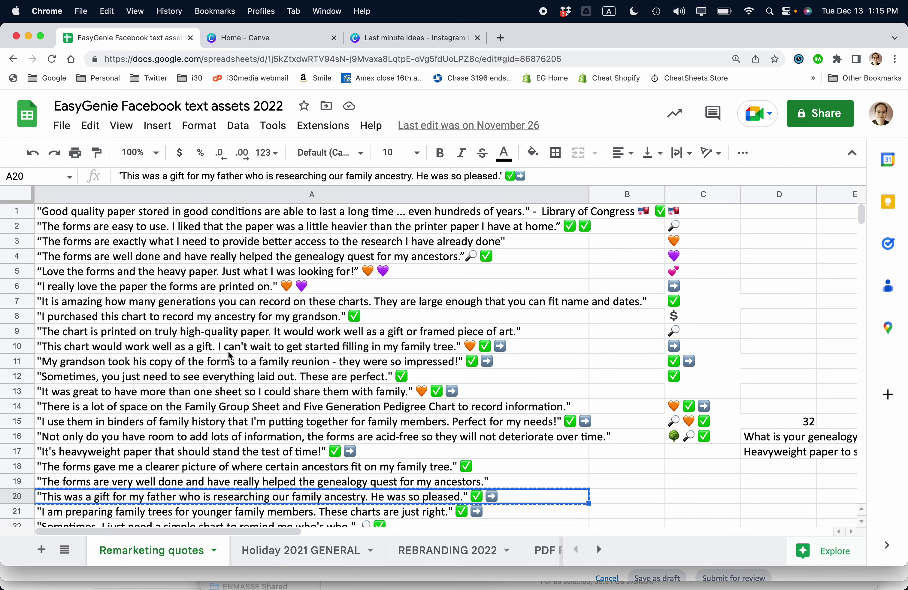
key(super+Tab)
key(super+Tab)
key(super+Tab)
key(super+Tab)
key(super+Tab)
key(super+Tab)
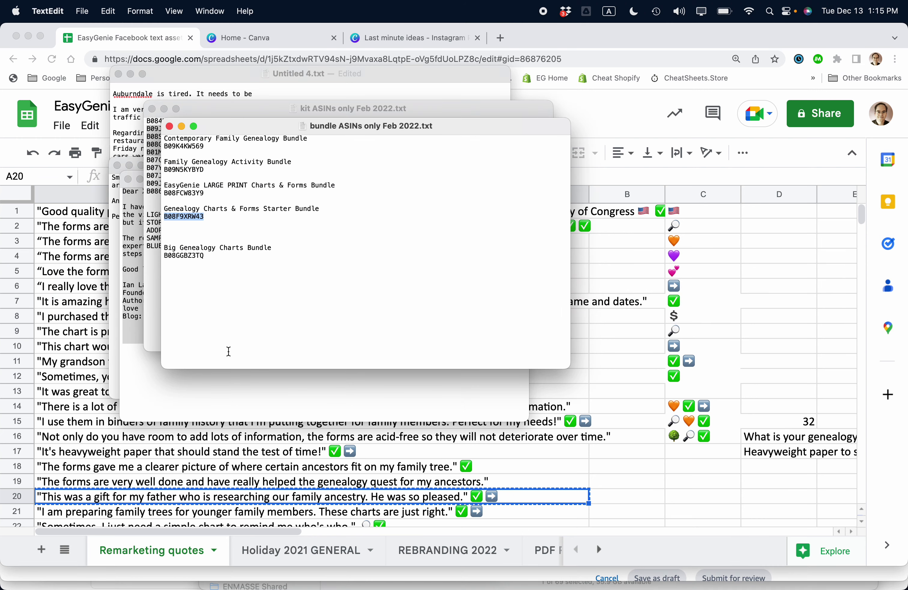
Move the bundle ASINs list beside the kit ASINs list, then return to the Amazon Posts form.
drag(227, 127, 536, 115)
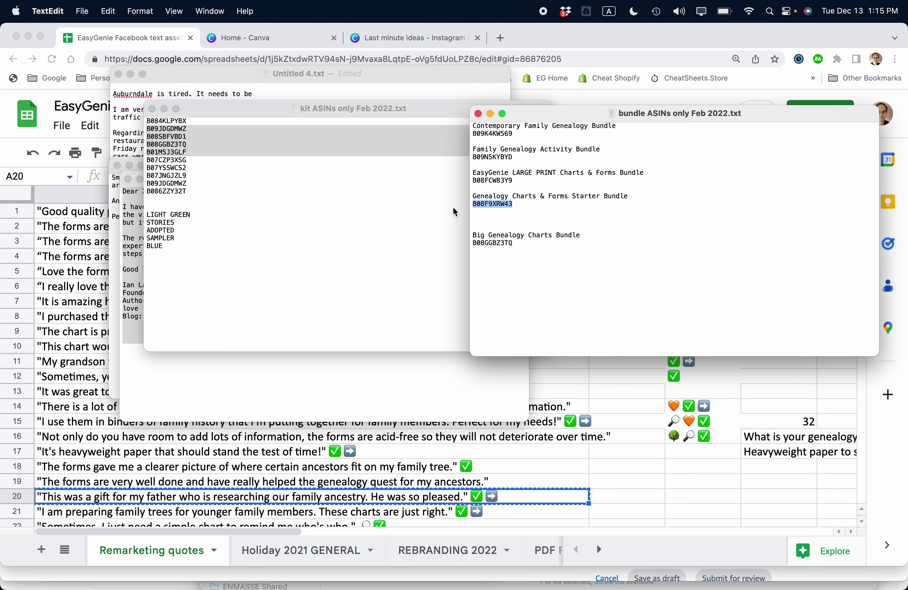
key(super+Tab)
key(super+grave)
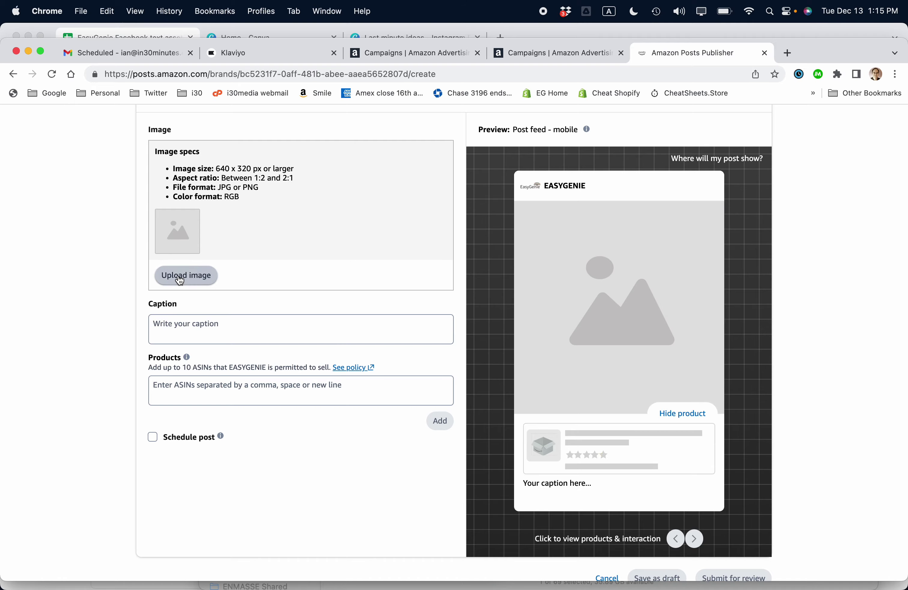
Upload 'Last minute ideas fan.png' as the post image and place the cursor in the Caption field.
click(191, 275)
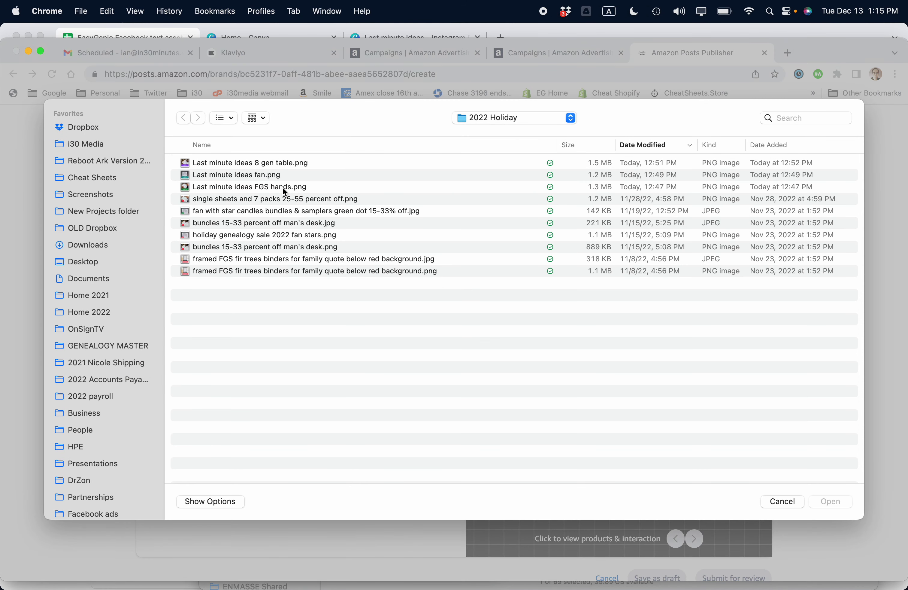
click(241, 177)
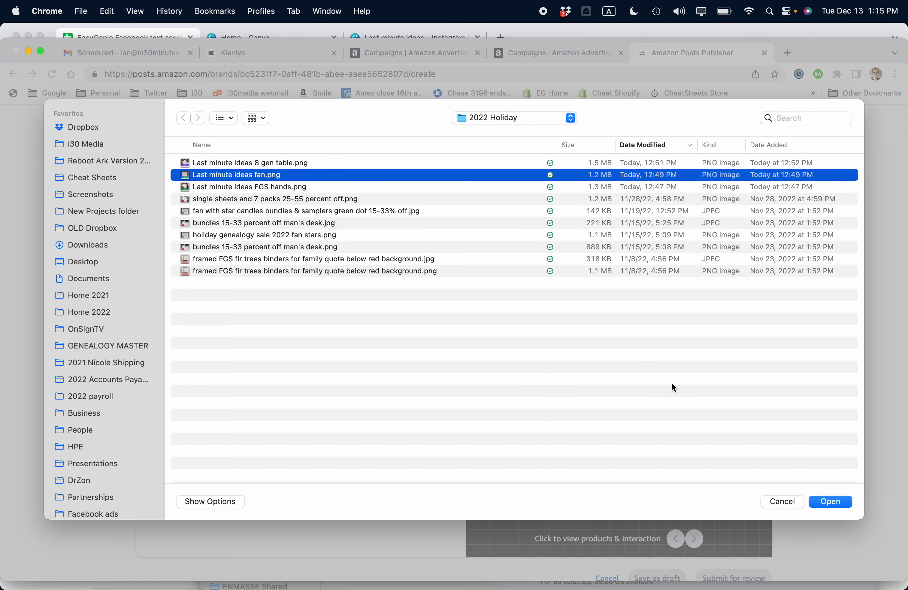
click(831, 502)
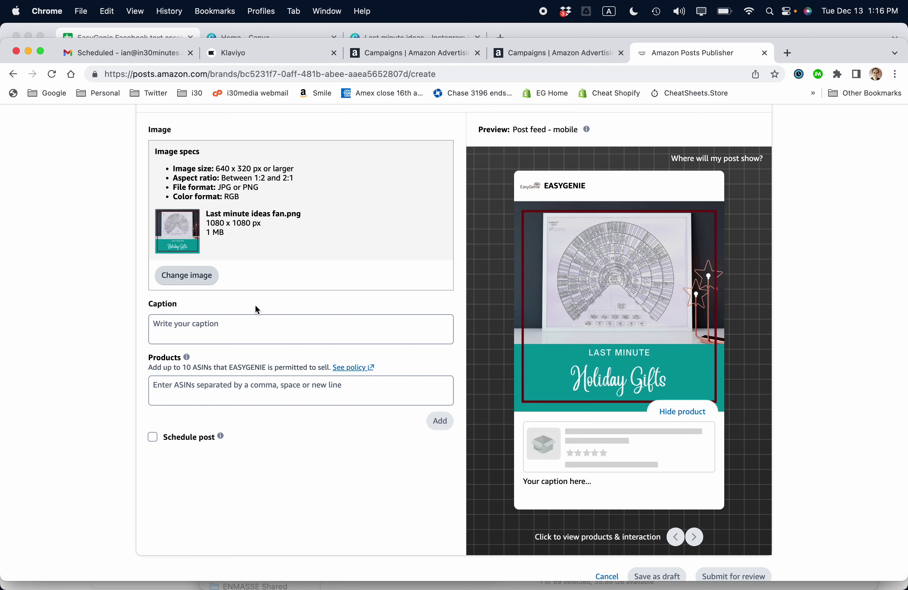
click(180, 325)
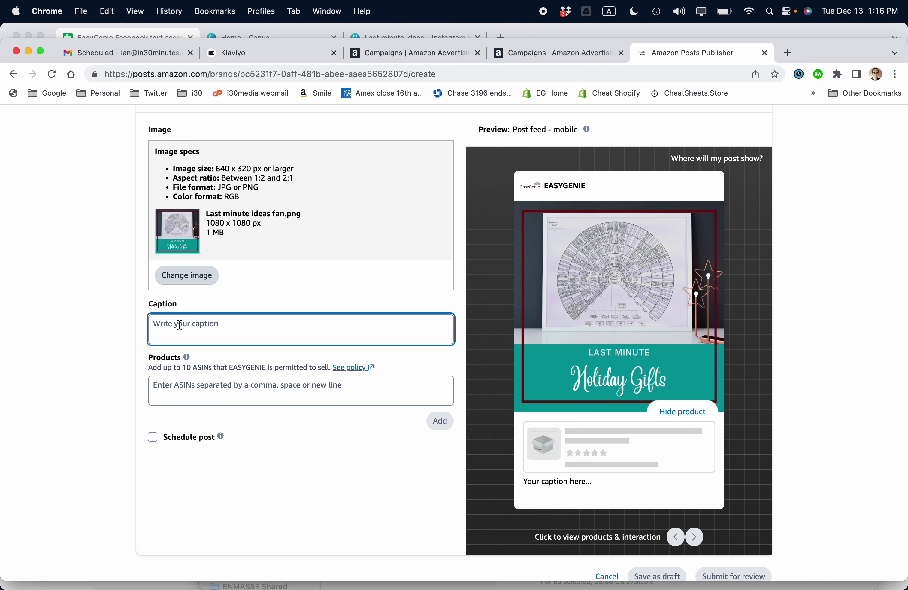
Search the quotes sheet for 'gift' and copy the family-binder genealogy gift quote in A150.
key(super+grave)
key(super+f)
text(gifts)
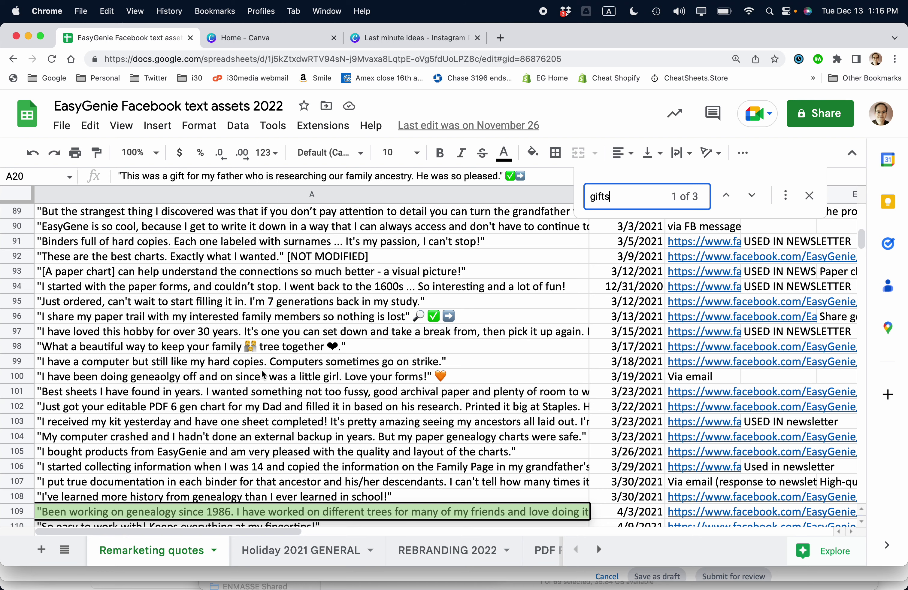
key(BackSpace)
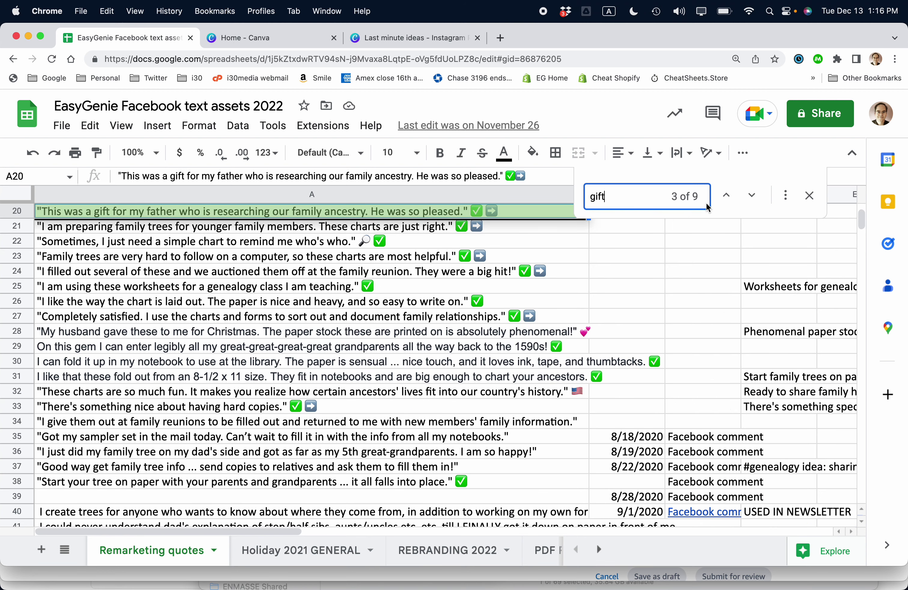
click(760, 196)
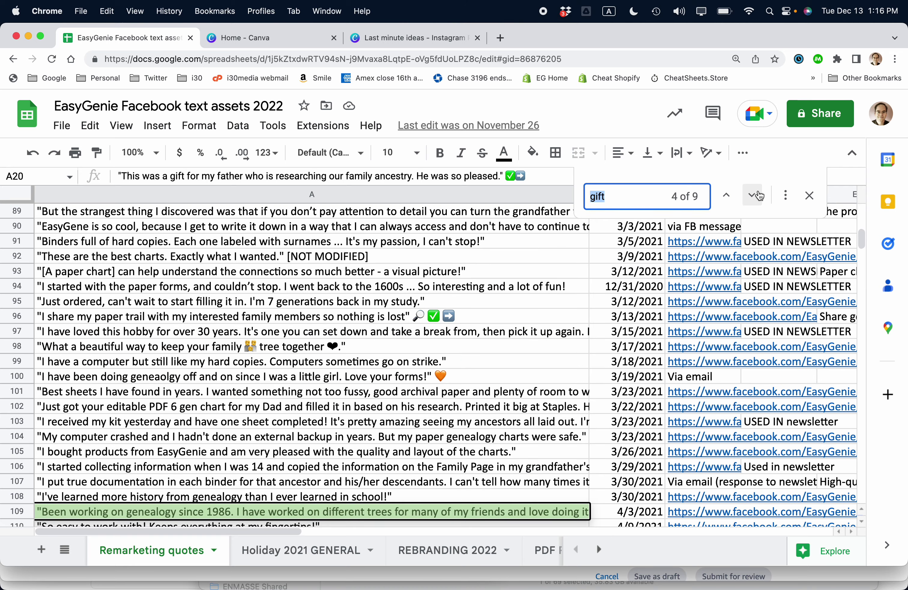
click(760, 196)
click(760, 197)
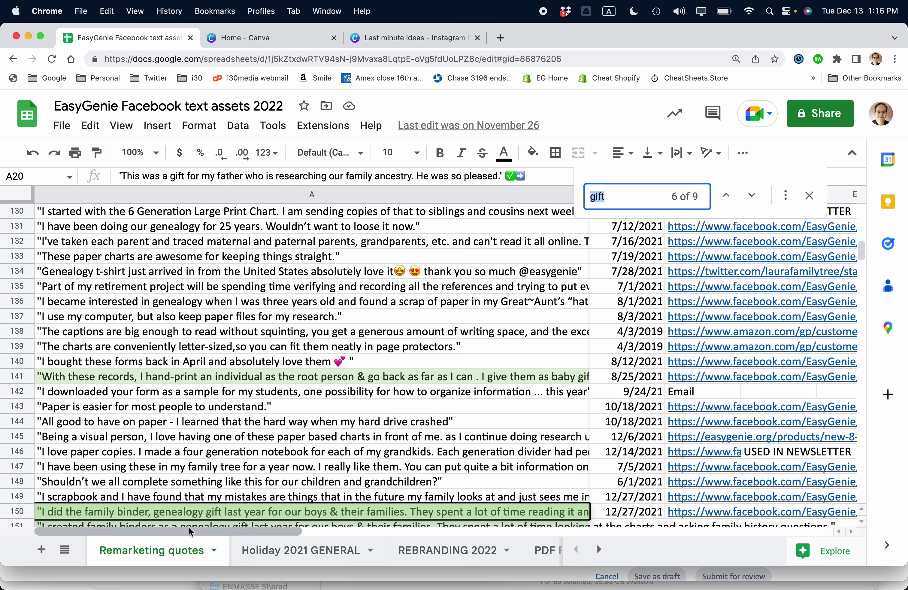
click(174, 515)
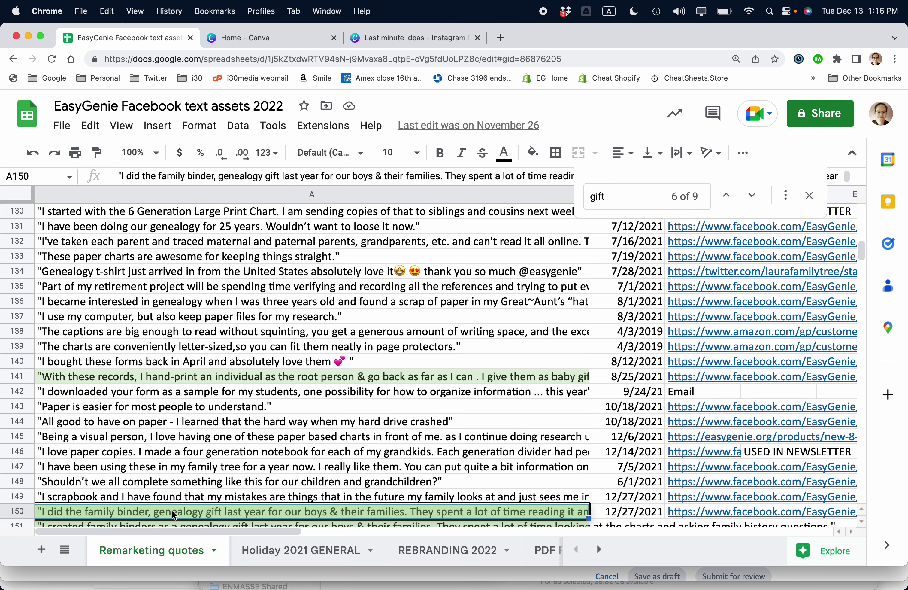
key(super+grave)
Paste the family-binder quote into the caption and delete its final sentence about continuing research.
key(super+v)
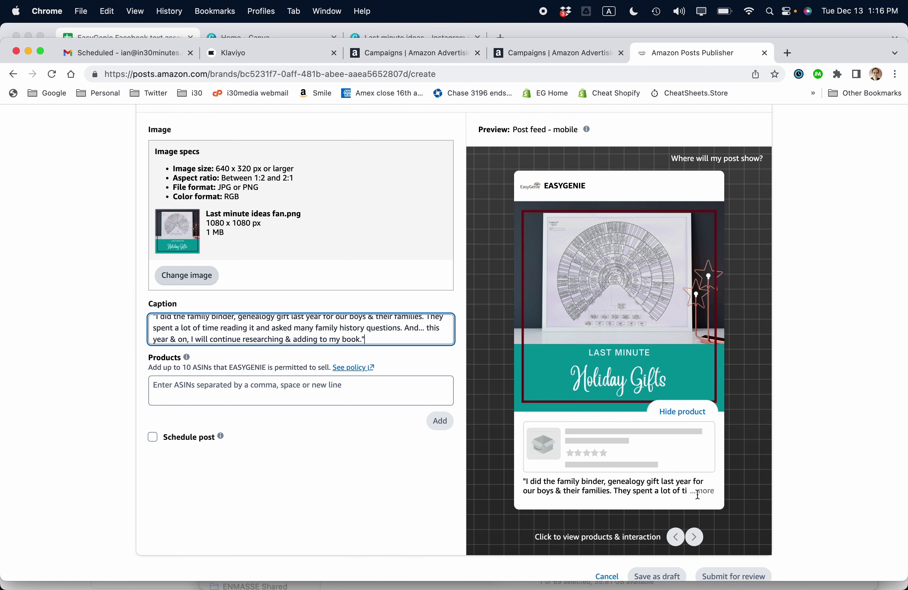
scroll(332, 323, up, 2)
drag(425, 323, 366, 340)
click(154, 320)
drag(405, 332, 363, 340)
key(BackSpace)
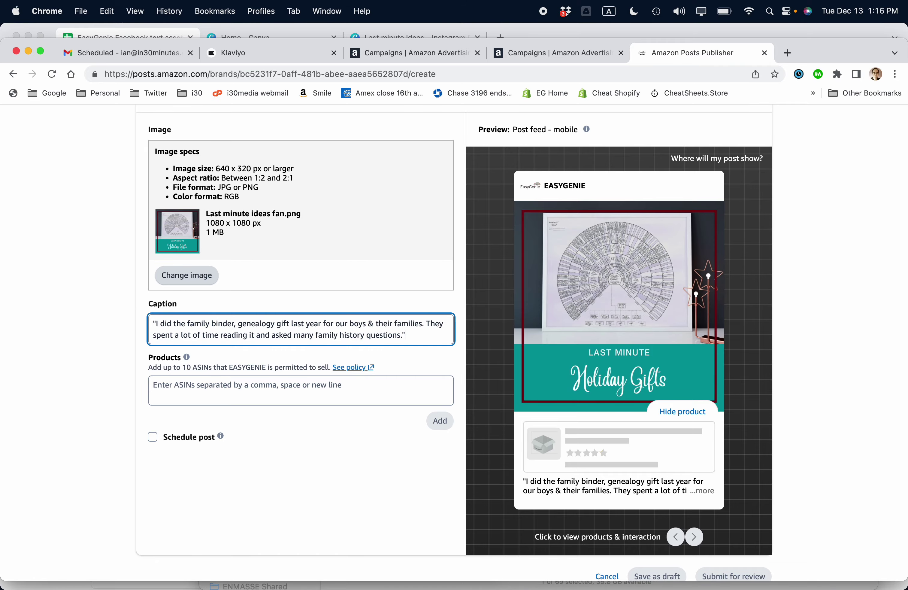
Copy the ✅ checkmark emoji from cell C7 of the sheet and return to the post form.
key(super+grave)
scroll(501, 333, up, 20)
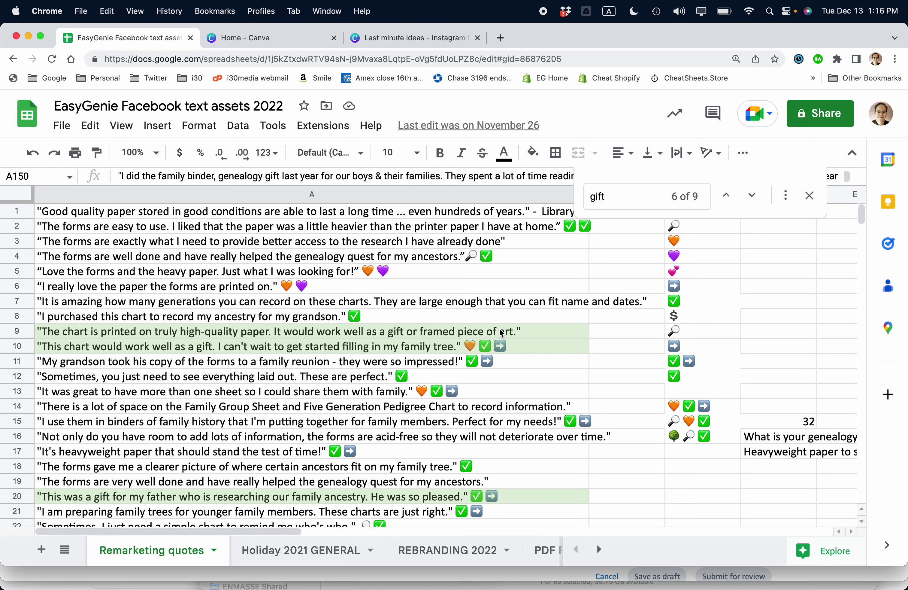
click(674, 302)
key(super+c)
key(super+grave)
click(446, 337)
key(super+v)
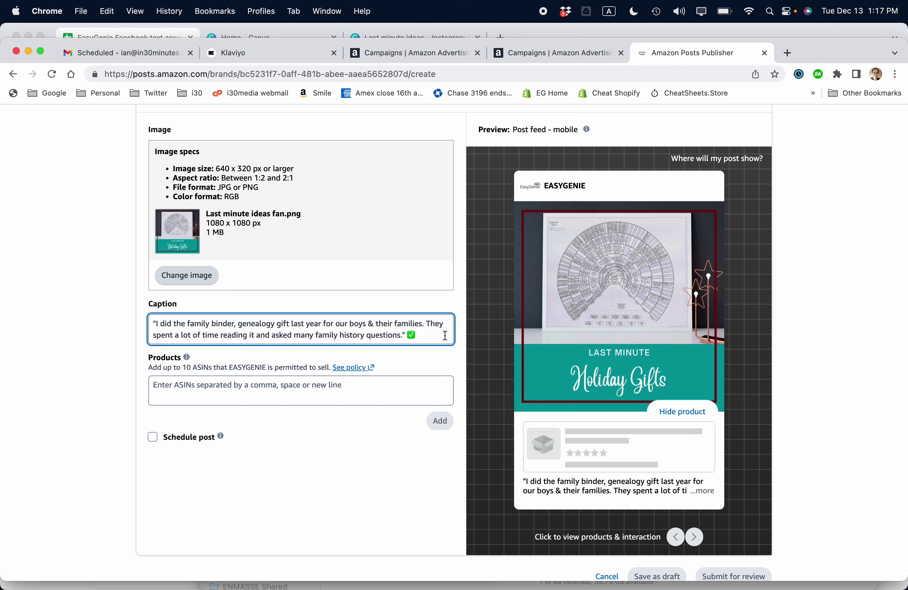
click(199, 389)
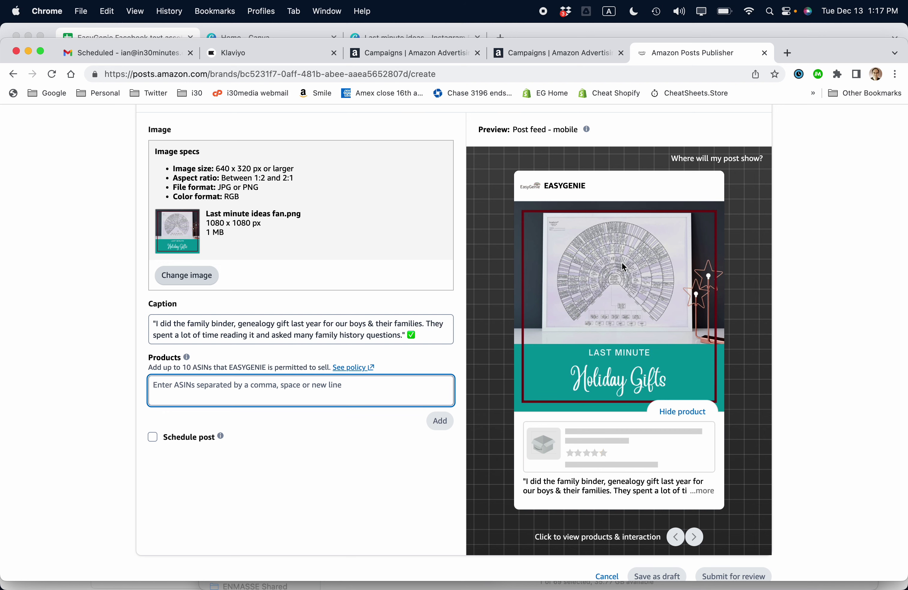
key(super+Tab)
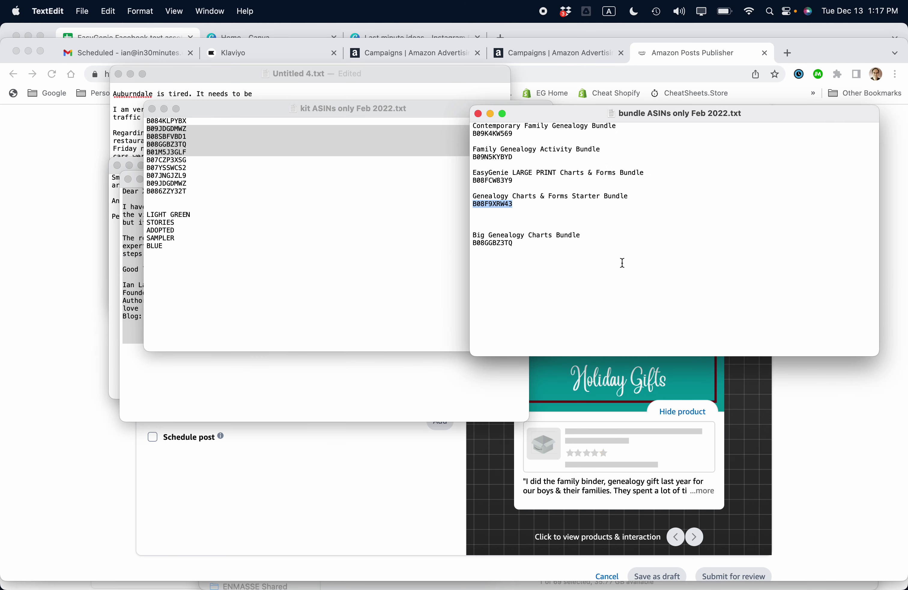
click(198, 202)
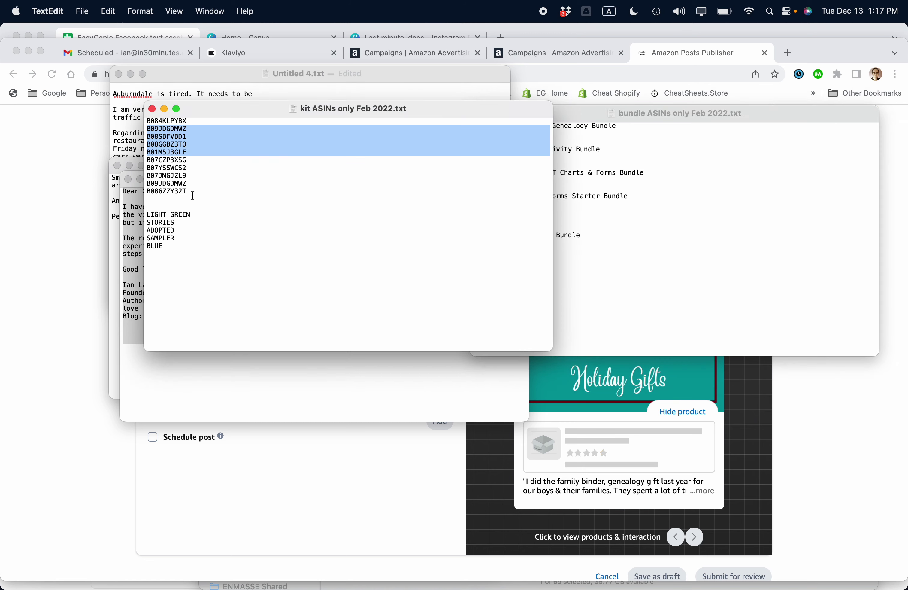
click(149, 159)
key(shift+Down)
key(shift+Down)
key(shift+Down)
key(shift+Down)
key(shift+Down)
key(super+c)
key(super+grave)
key(super+Tab)
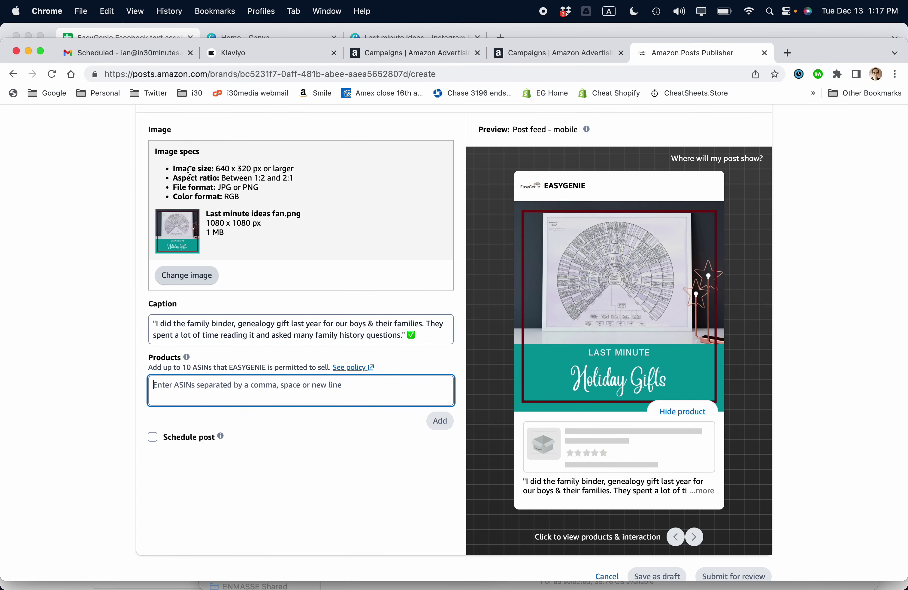
key(super+v)
click(441, 420)
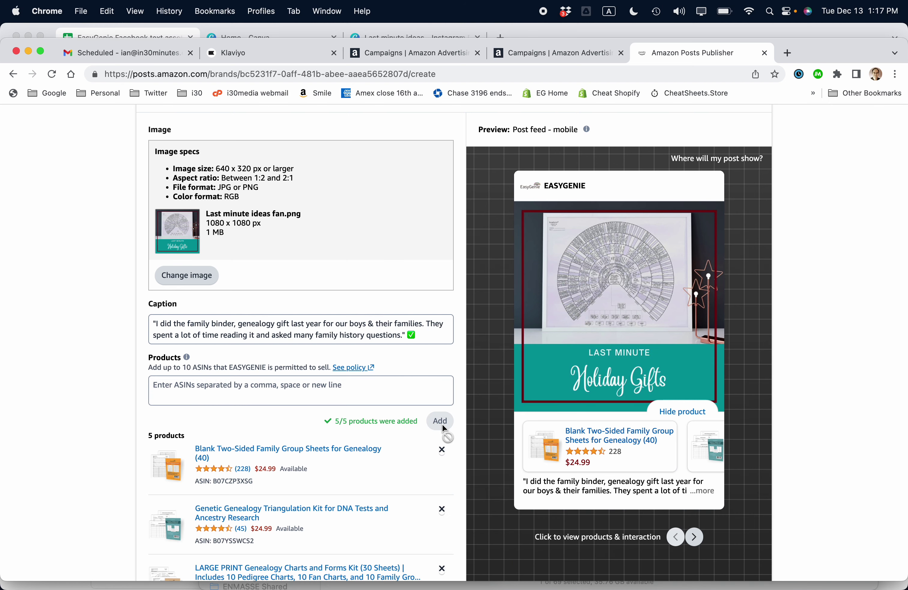
scroll(379, 460, down, 2)
scroll(380, 461, down, 5)
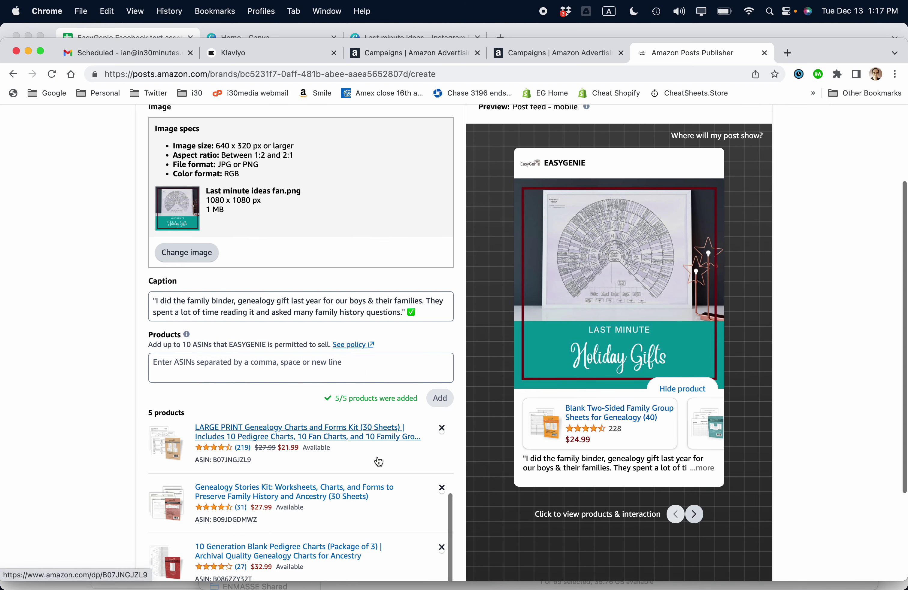
scroll(378, 458, up, 3)
scroll(380, 462, up, 2)
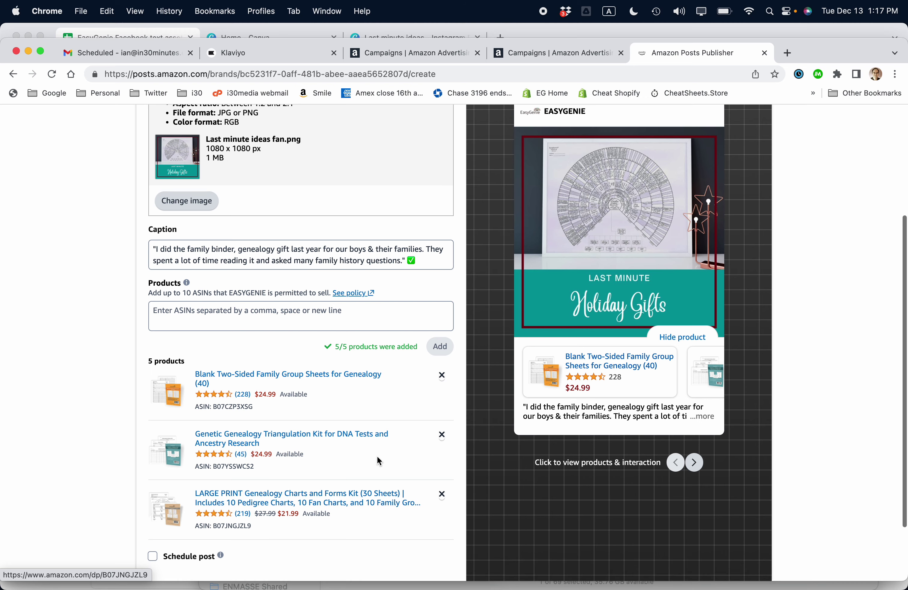
click(441, 380)
click(442, 380)
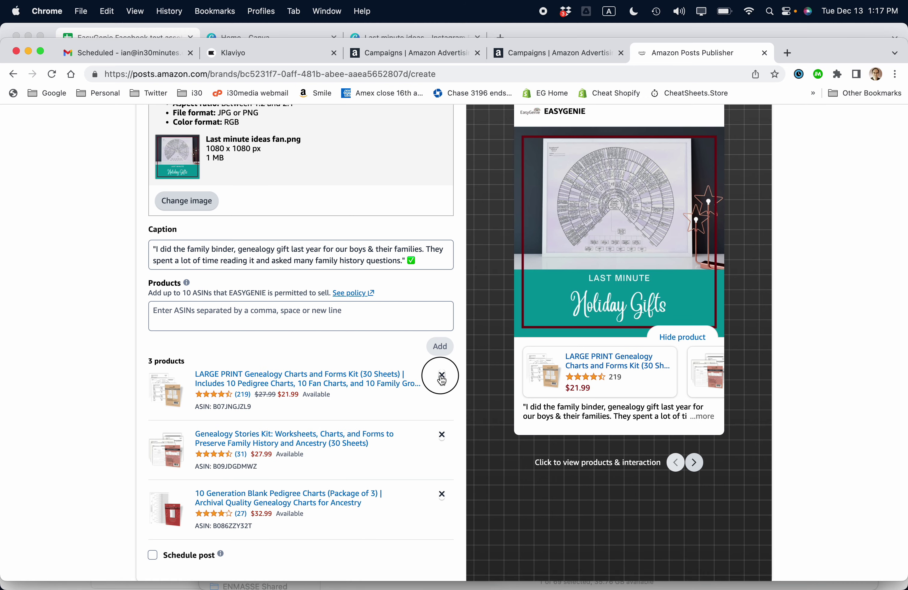
click(442, 380)
click(442, 379)
click(442, 398)
Add kit ASINs B08SBFVBD1 through B01M5J3GLF as products, then remove the Adopted Family Genealogy Kit.
key(super+Tab)
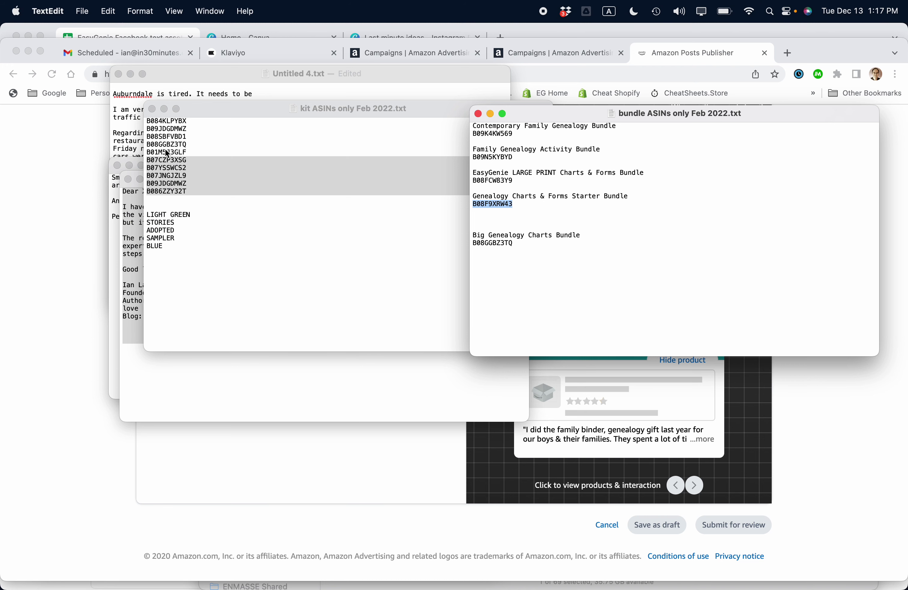
click(159, 142)
click(149, 136)
drag(149, 135, 147, 158)
key(super+c)
key(super+Tab)
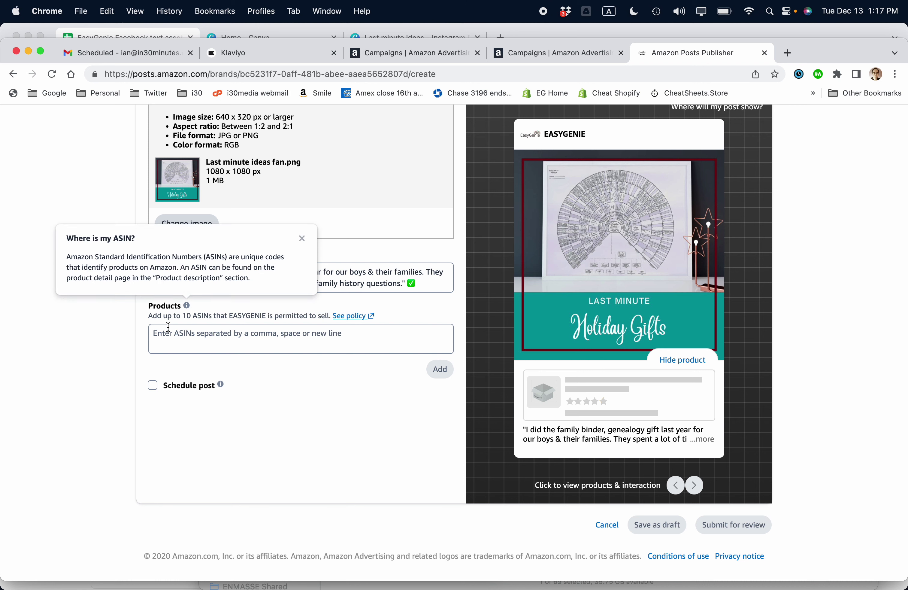
click(168, 328)
key(super+v)
click(440, 369)
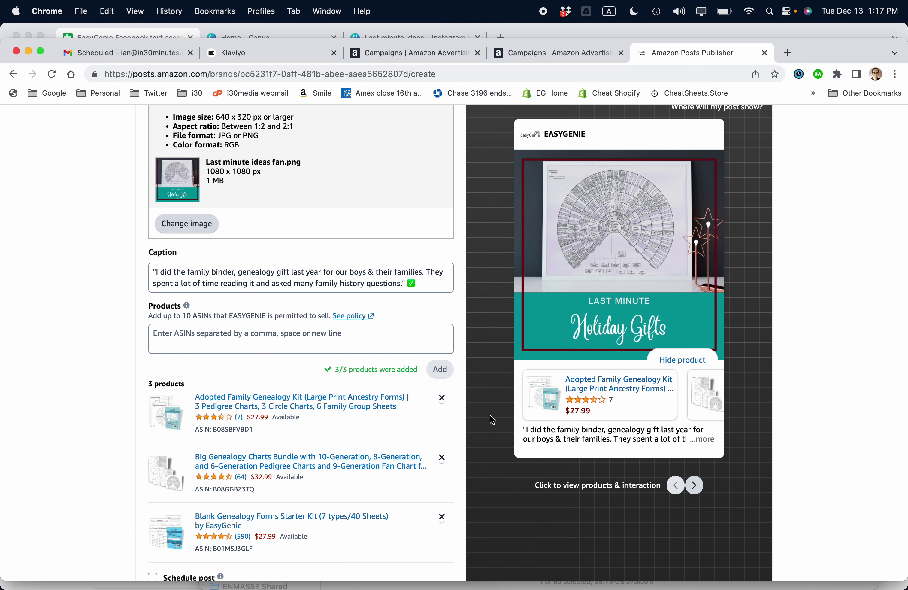
click(442, 399)
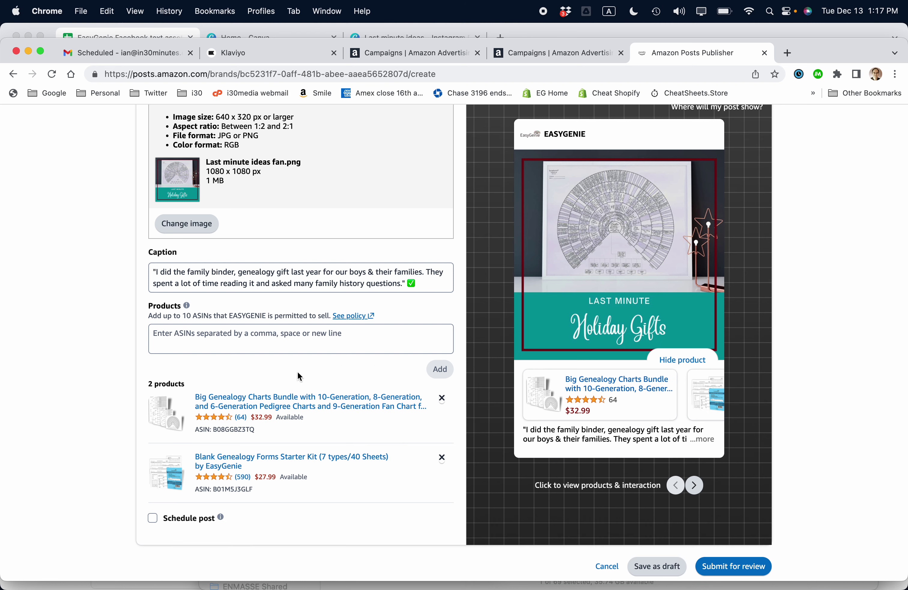
Copy the LARGE PRINT Charts & Forms Bundle ASIN B08FCW83Y9 and add it to the post.
key(super+Tab)
click(717, 255)
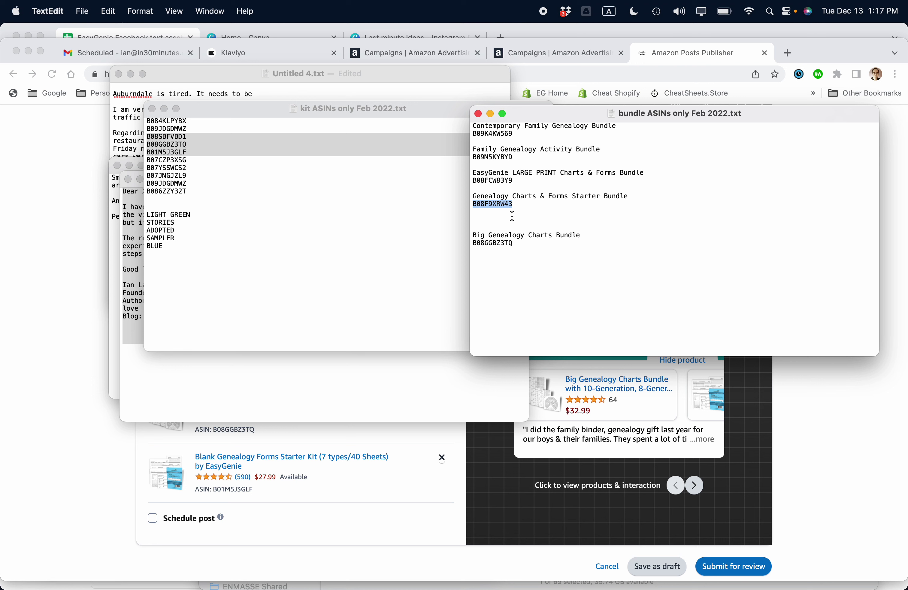
double_click(494, 243)
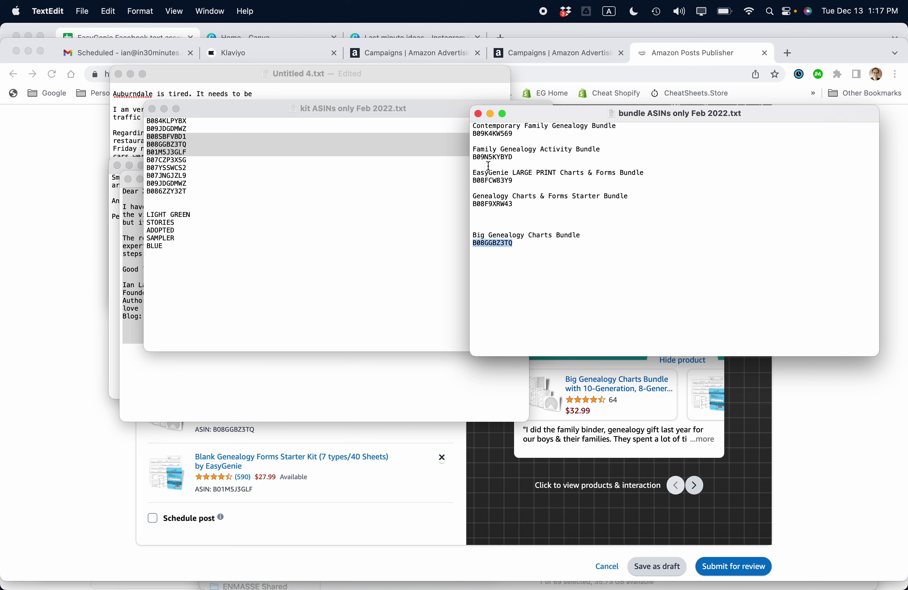
double_click(482, 181)
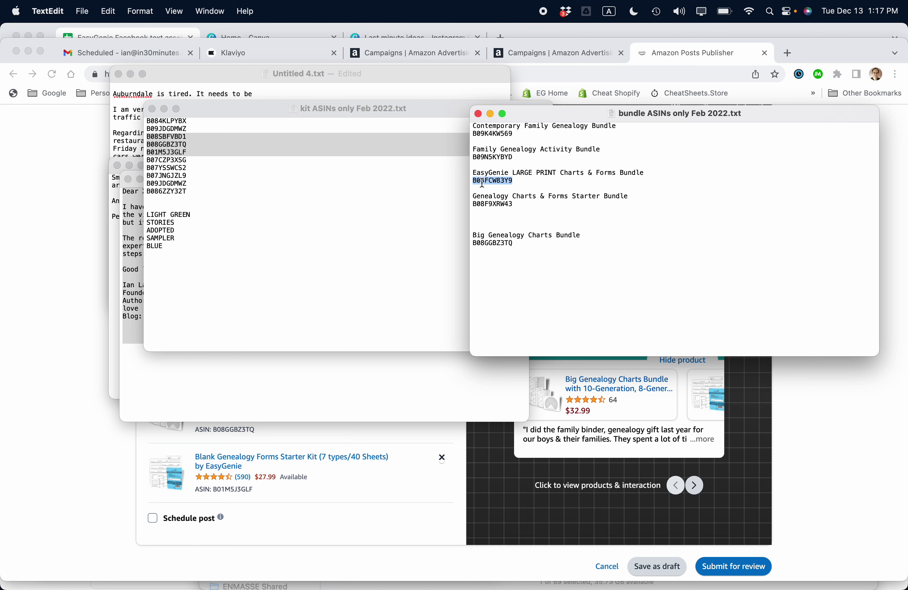
key(super+Tab)
click(233, 329)
key(super+v)
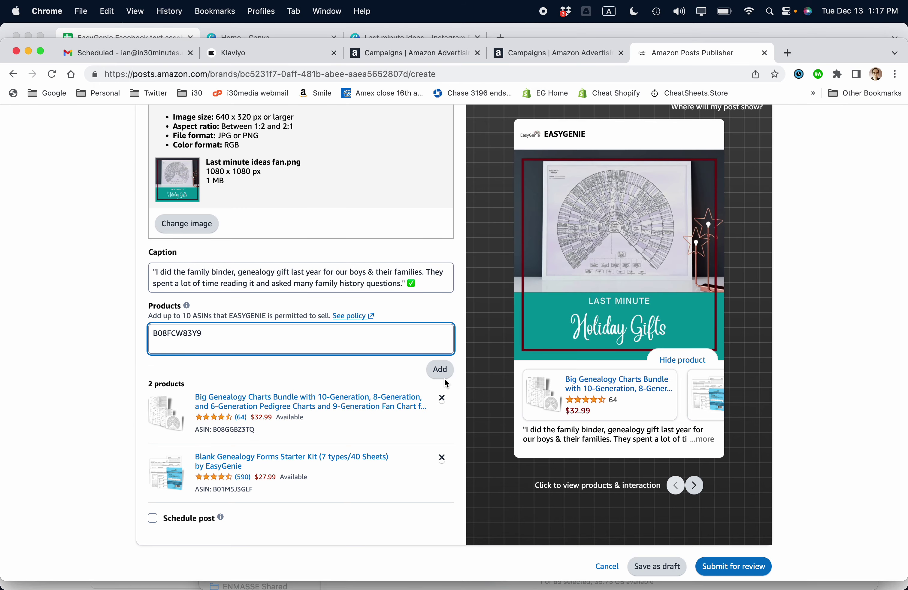
click(445, 376)
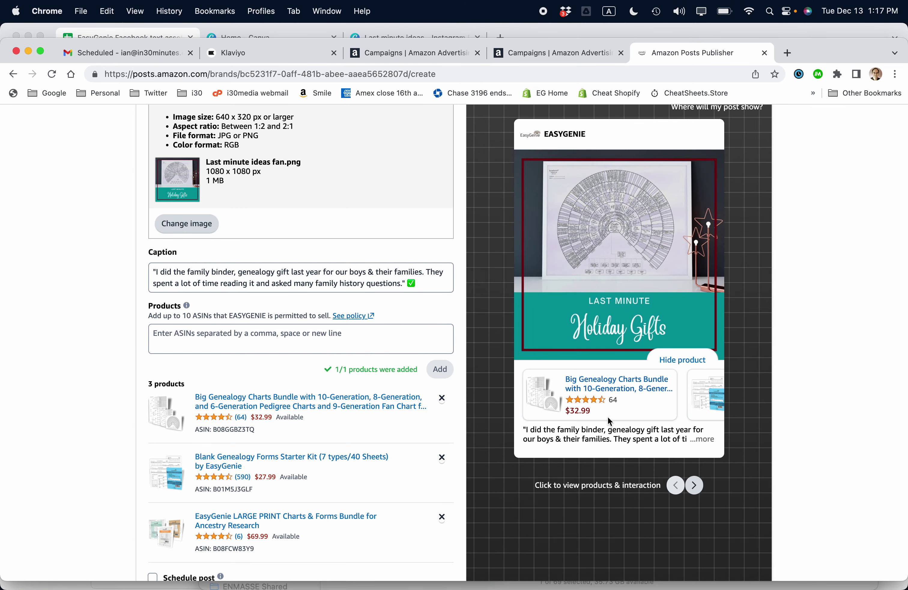
Schedule the post for Dec 16, 2022 at 12:24 PM US/Eastern and submit it for review.
scroll(404, 452, down, 5)
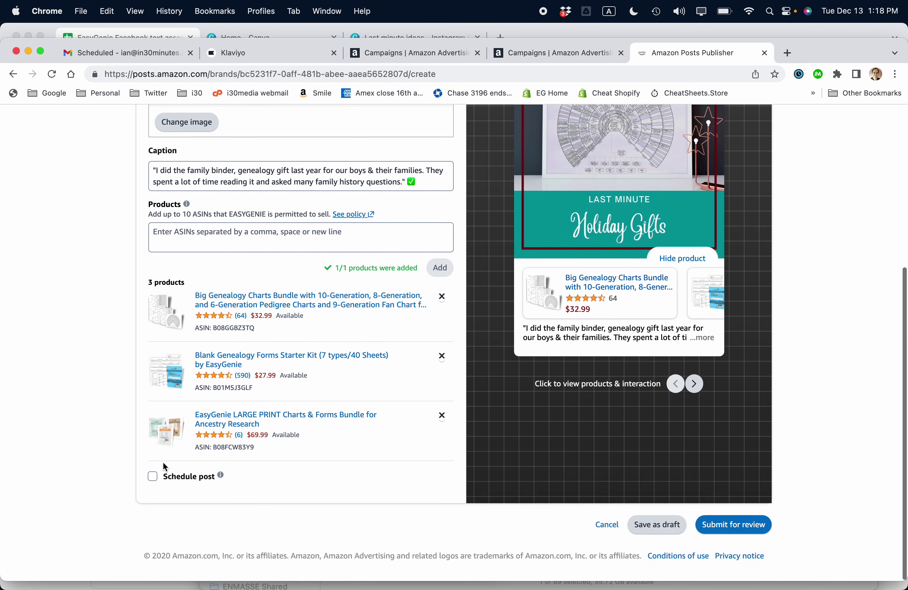
click(152, 476)
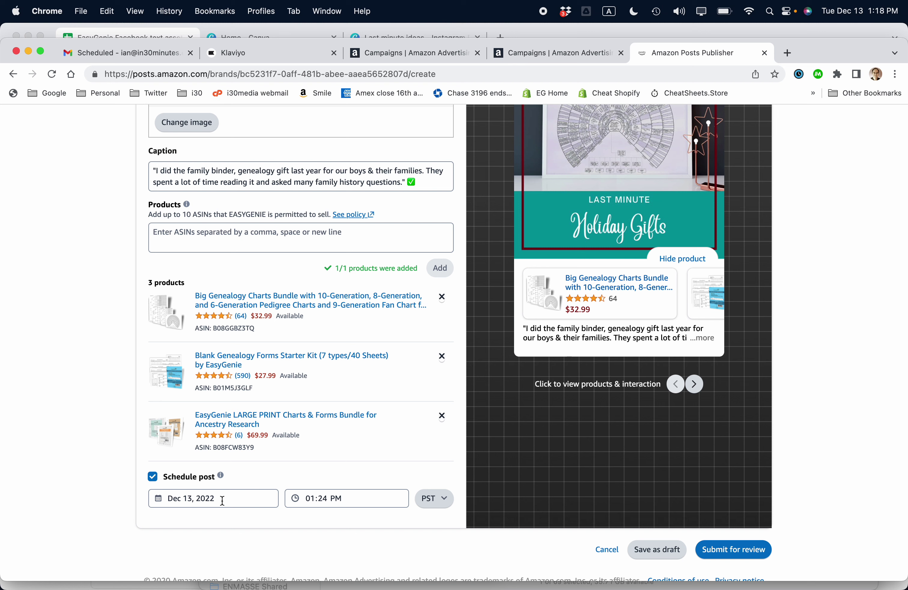
click(222, 501)
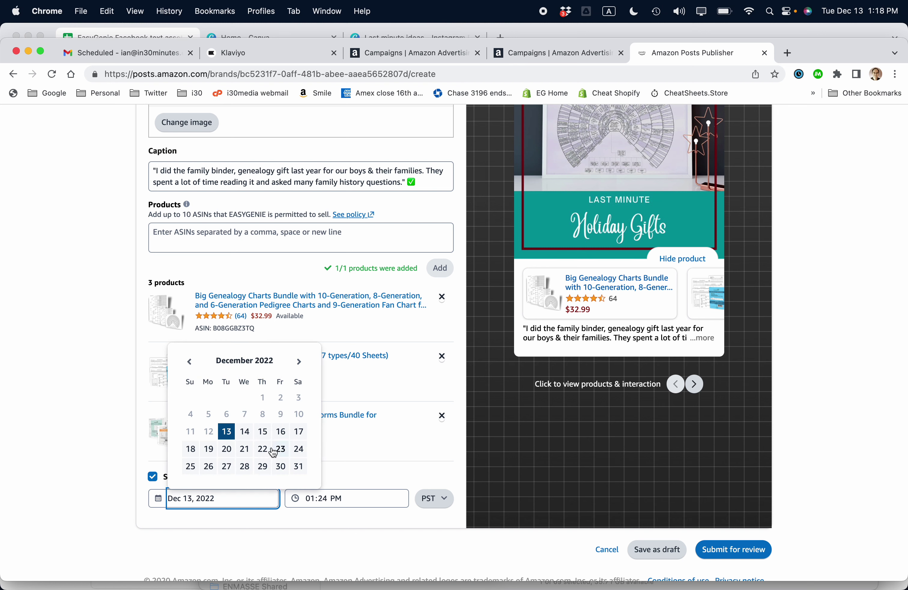
click(283, 432)
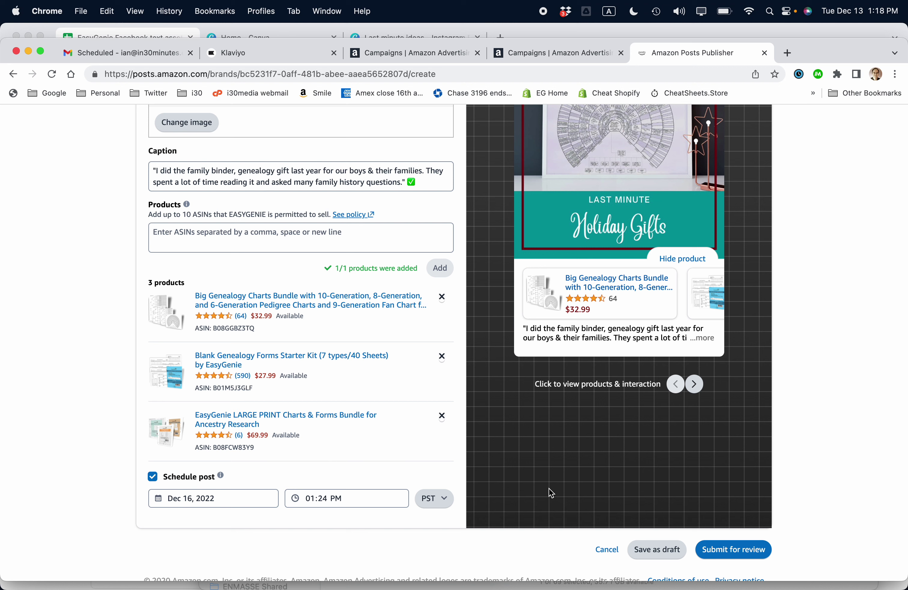
click(441, 498)
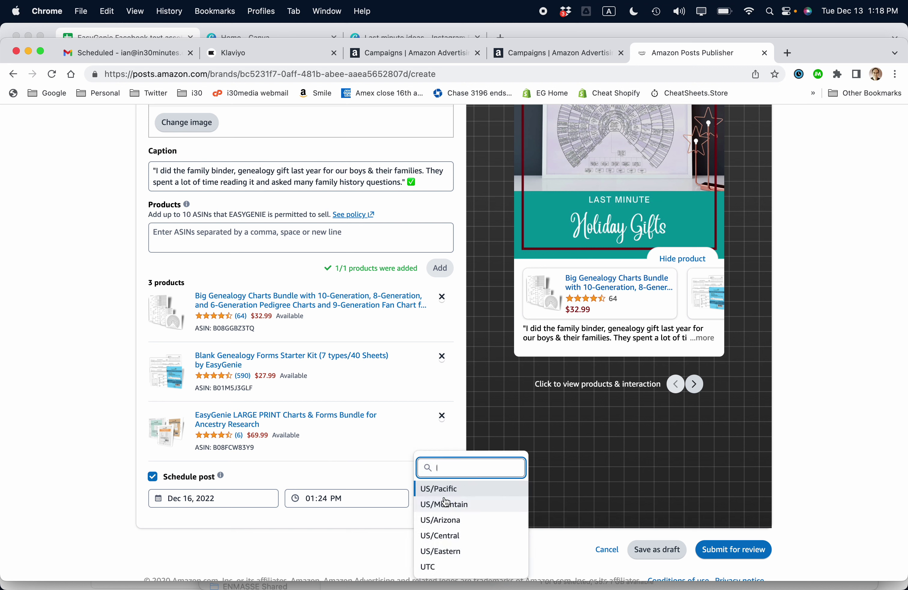
click(447, 551)
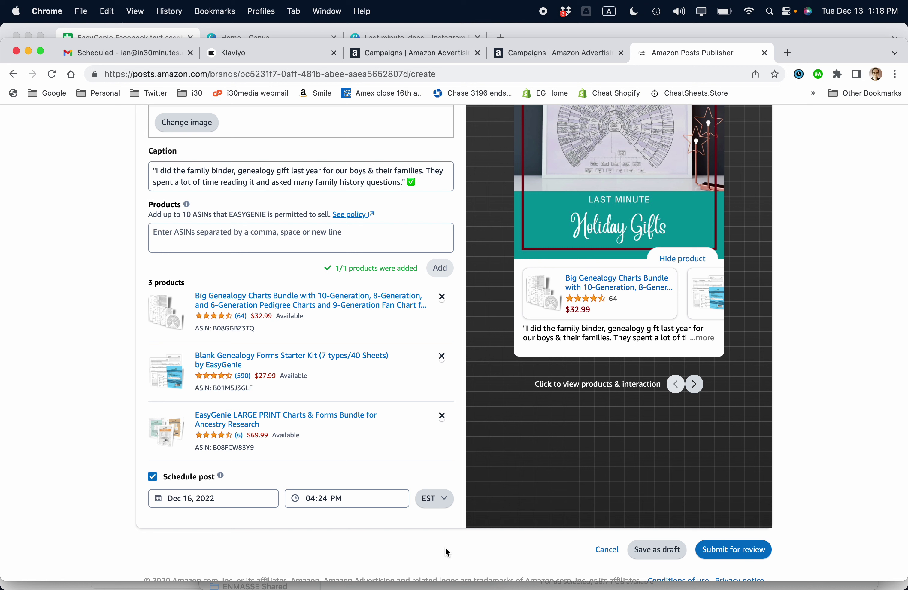
click(304, 502)
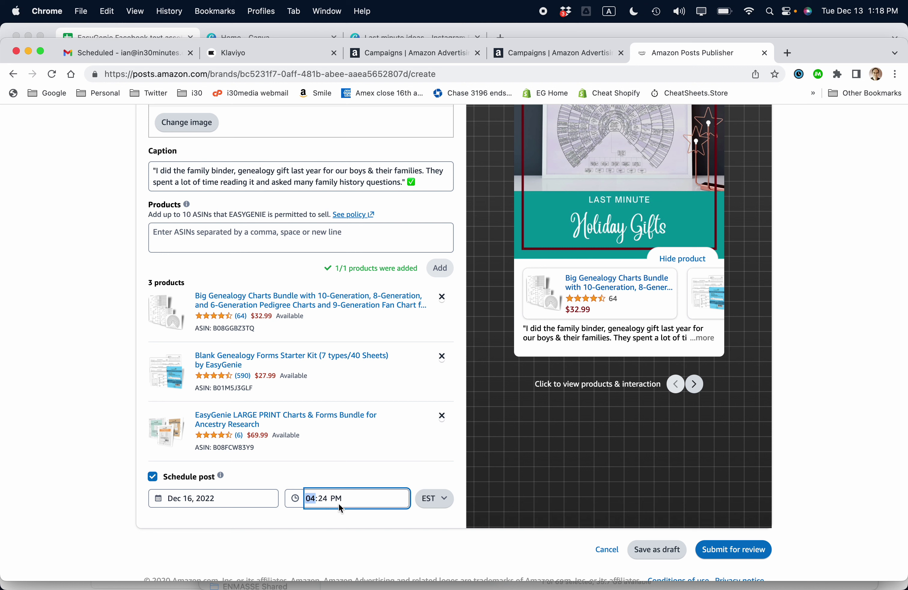
text(12)
click(730, 552)
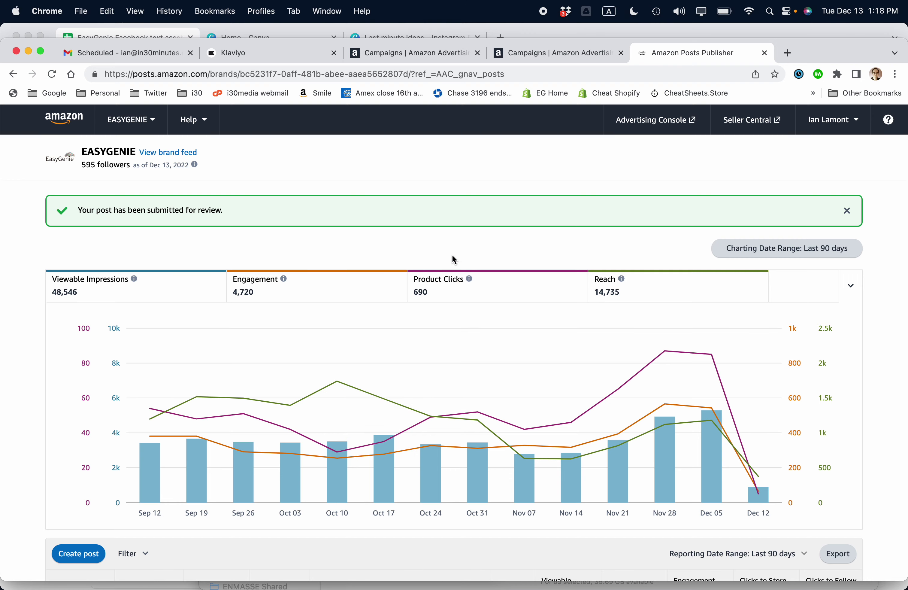
scroll(452, 256, down, 9)
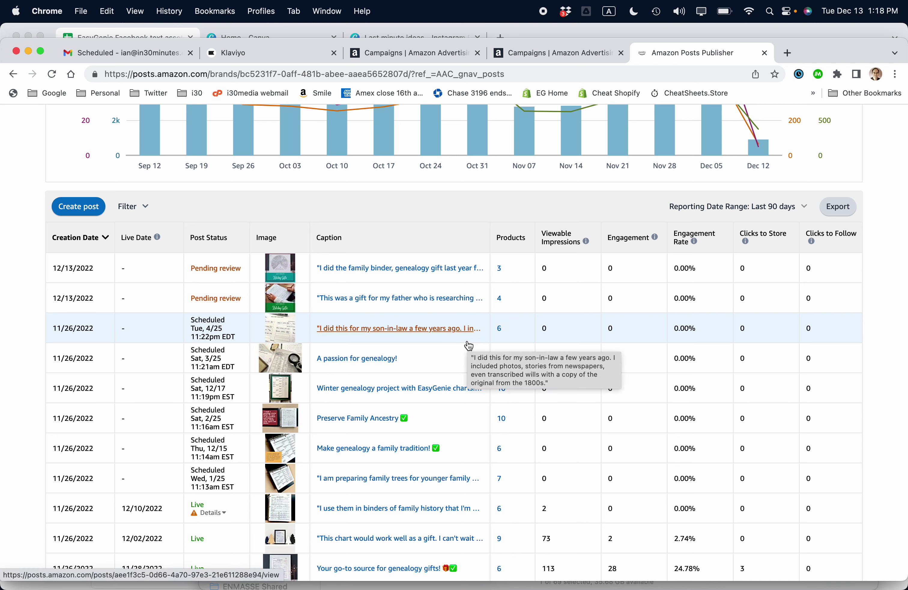
key(super+Tab)
key(super+Tab)
key(super+Tab)
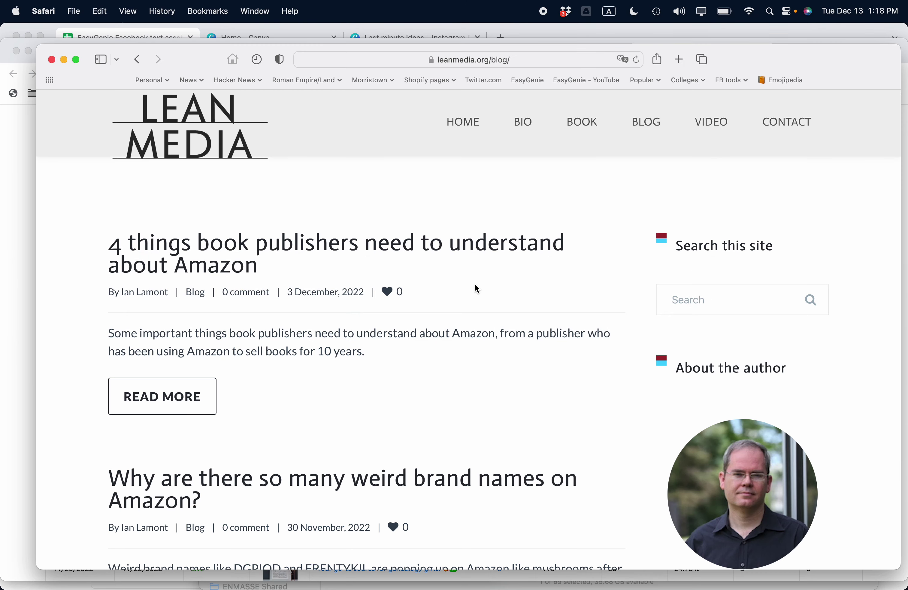